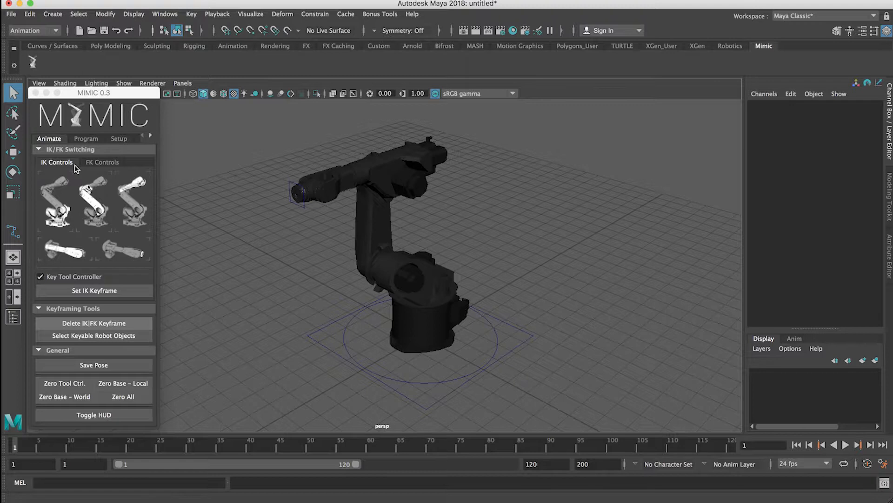
Move the robot's tool control under IK in its Y-Z plane to about Y -2.7 and Z 5.9.
left_click(291, 186)
key("w")
left_click_drag(283, 182, 316, 137)
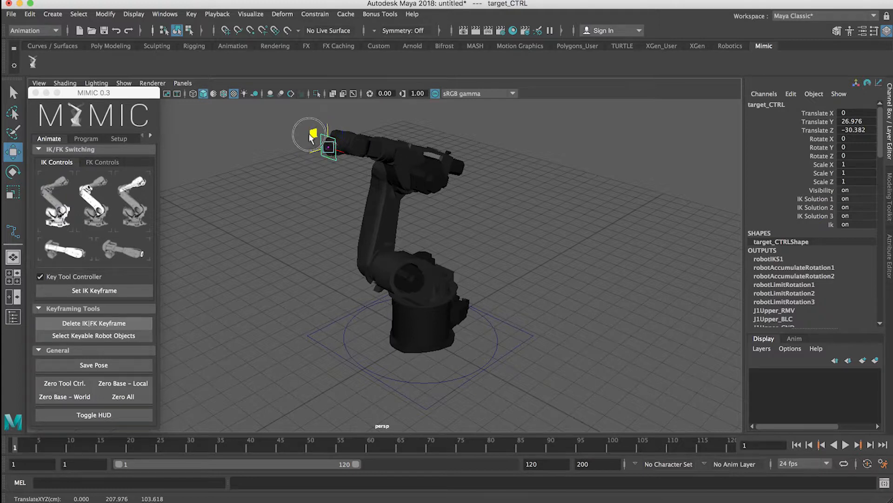
left_click_drag(313, 135, 269, 200)
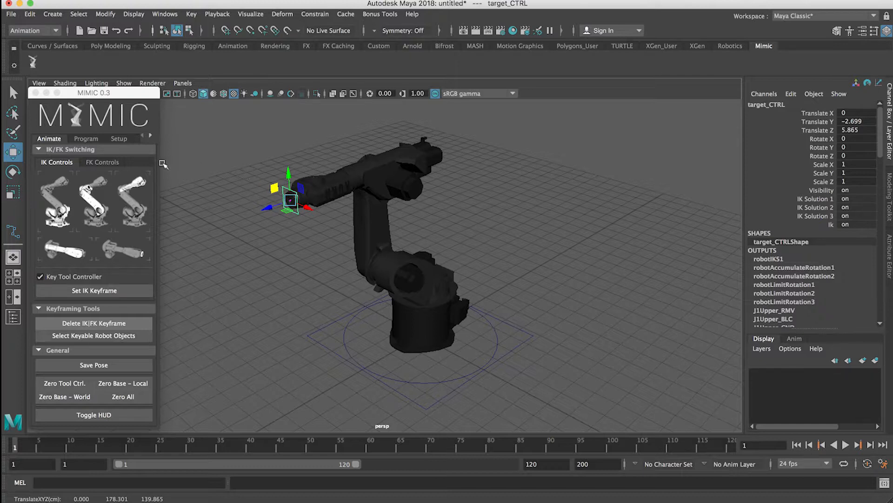
Switch the robot to FK control and rotate the axis 1 control to about 27.4 degrees.
left_click(99, 161)
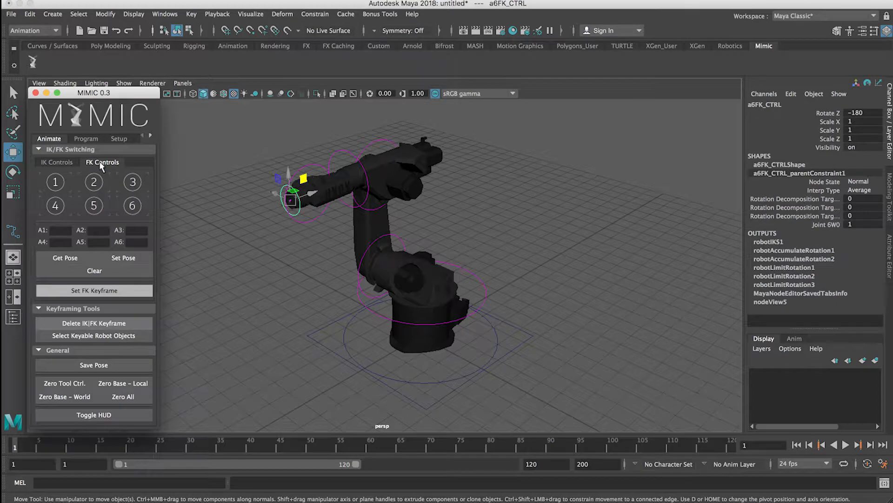
left_click(409, 321)
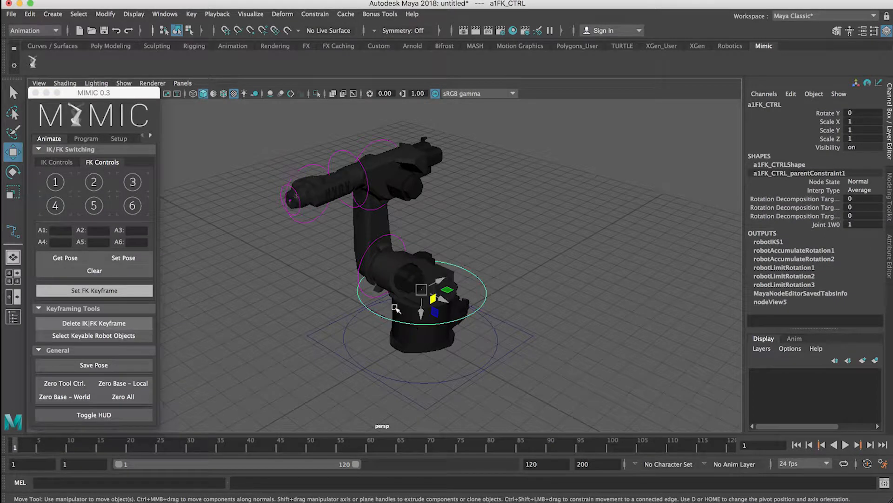
key("e")
left_click_drag(424, 303, 404, 298)
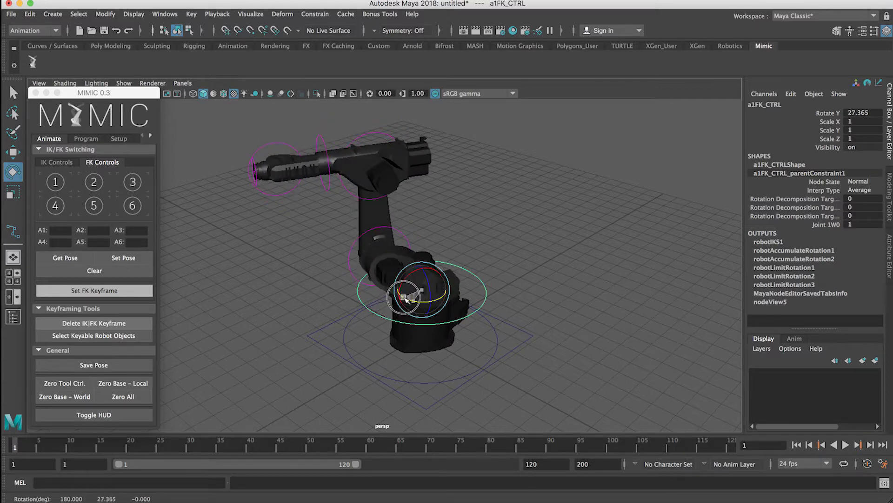
Rotate the axis 2 control to lean the lower arm, and rotate the axis 3 control to about 101.6 degrees.
left_click(352, 242)
left_click_drag(354, 248, 376, 254)
left_click(380, 189)
left_click_drag(385, 162, 398, 207)
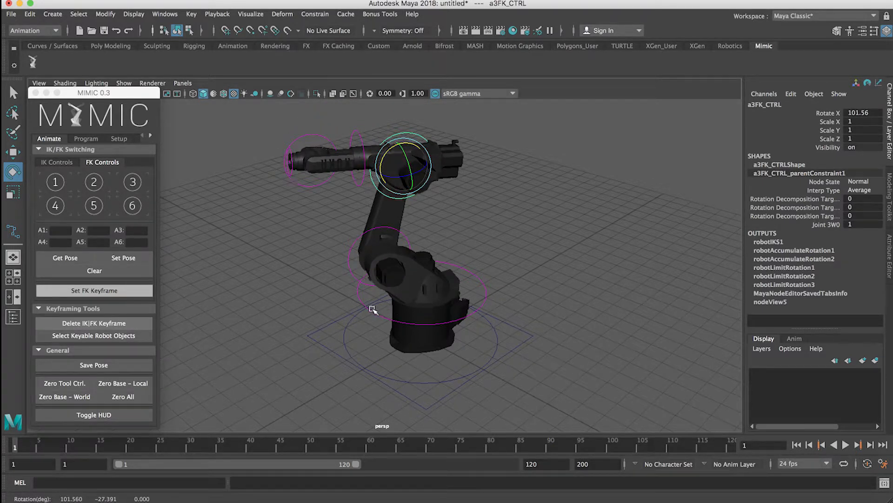
Turn the axis 1 control further and rotate axis 2 to about -127.9 degrees and axis 3 to about 122.1 degrees.
left_click(382, 316)
mouse_move(412, 302)
left_mouse_down()
mouse_move(442, 302)
mouse_move(409, 294)
left_mouse_up()
left_click(383, 222)
left_click_drag(382, 222, 388, 230)
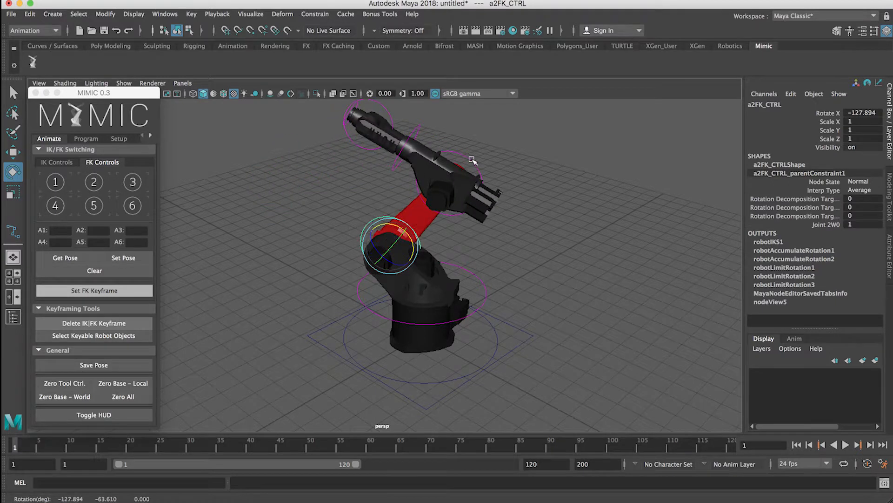
left_click(454, 155)
left_click_drag(445, 163, 438, 164)
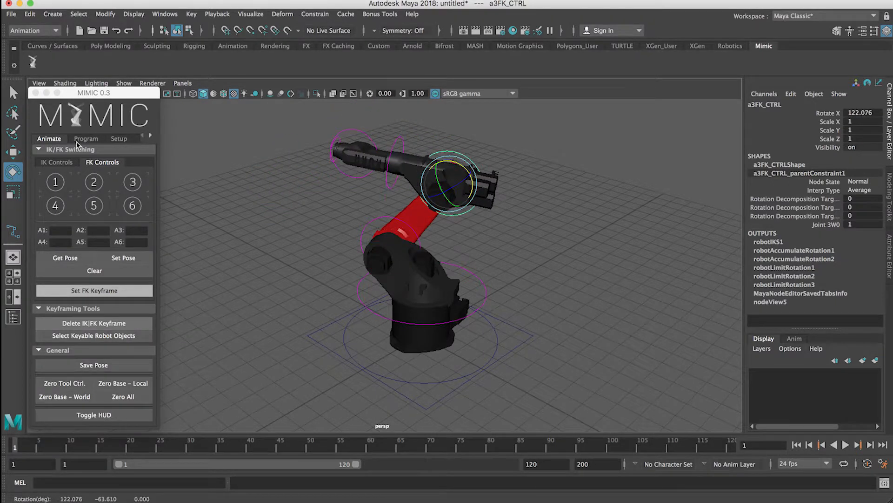
Return the robot to IK control, undo a trial rotation of the tool control, and zero all controllers.
left_click(67, 159)
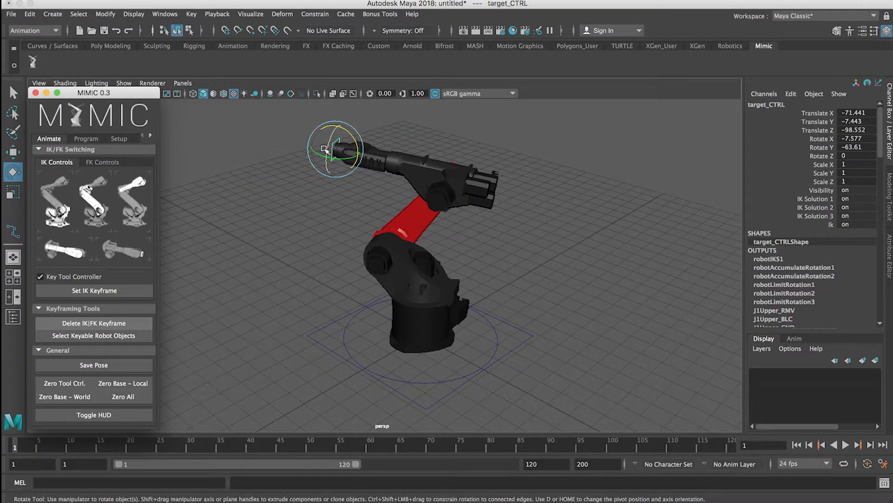
left_click_drag(321, 141, 336, 135)
key("ctrl+z")
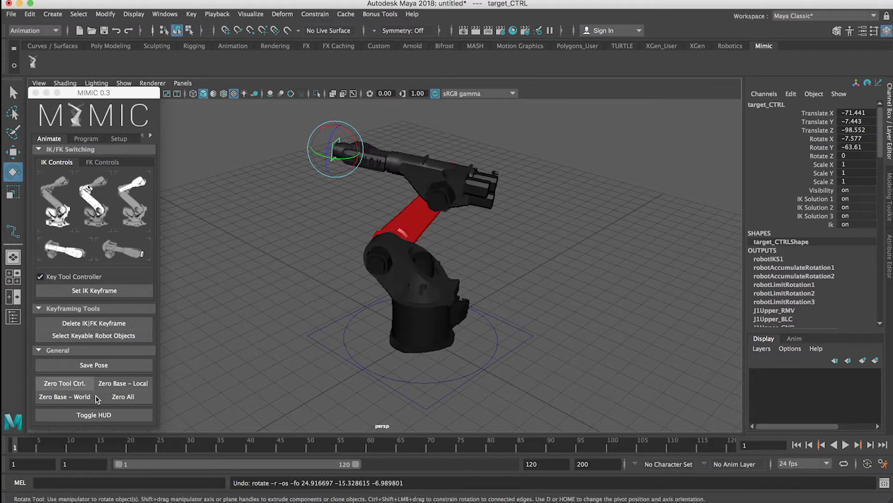
left_click(117, 397)
Move the tool control to about X -49.5, Y 13.6, Z -64.
left_click_drag(282, 330, 281, 333, "alt")
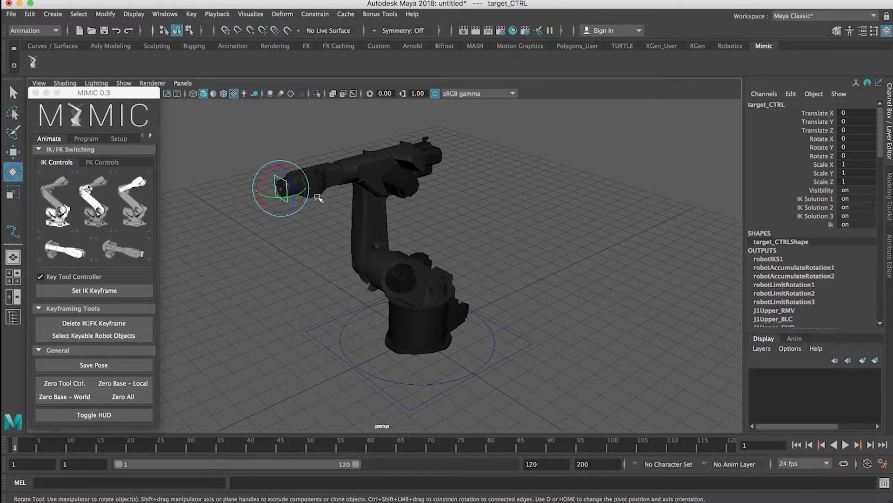
key("w")
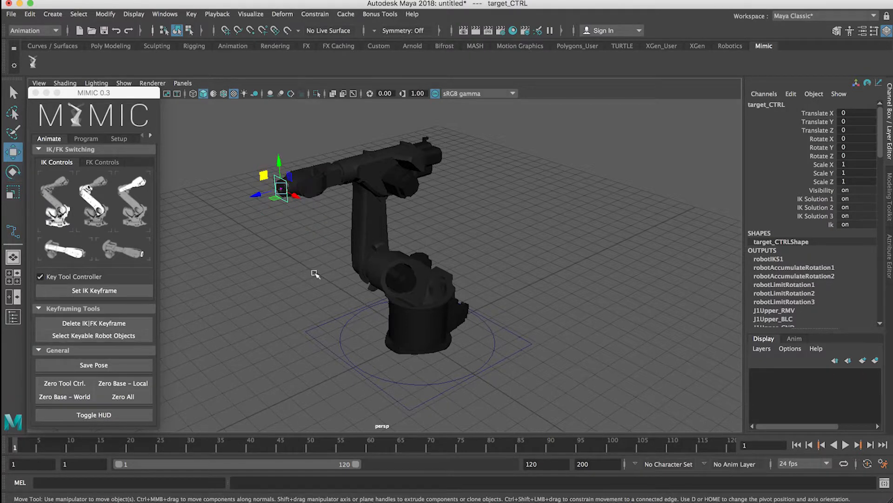
left_click_drag(268, 180, 328, 141)
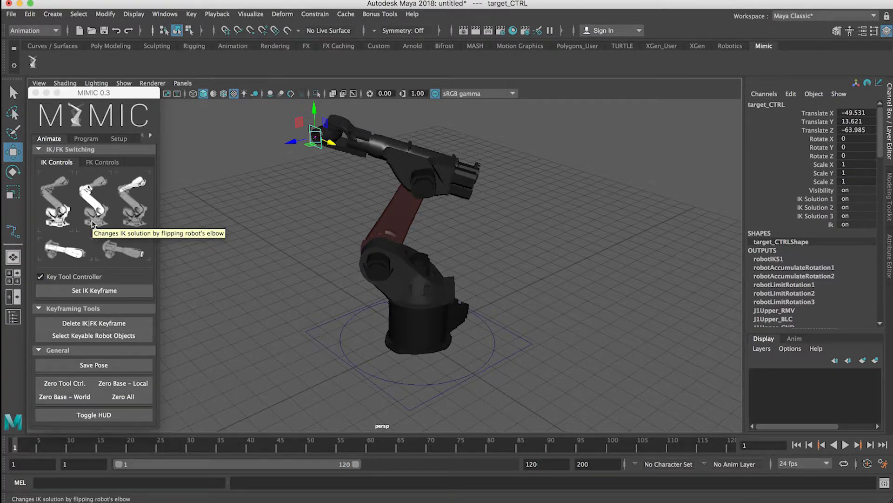
Flip the IK solution of the robot's base repeatedly and return it to its original configuration.
left_click(58, 208)
left_click(58, 208)
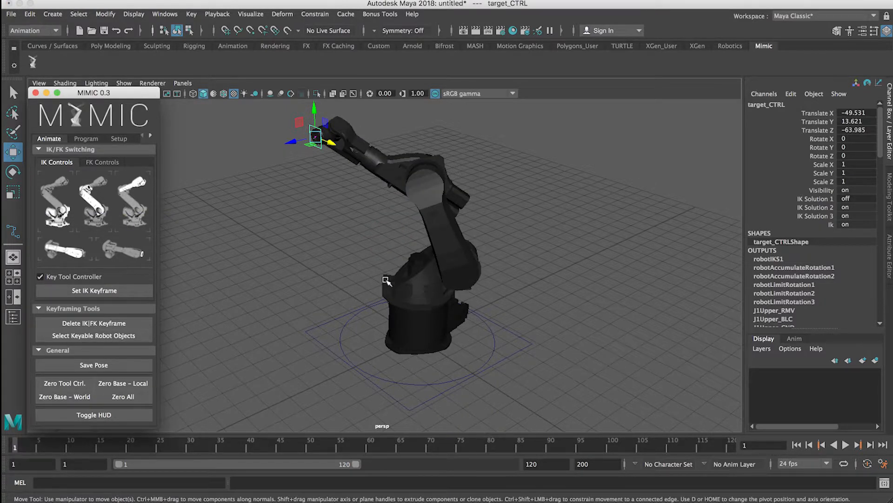
left_click_drag(551, 302, 542, 329, "alt")
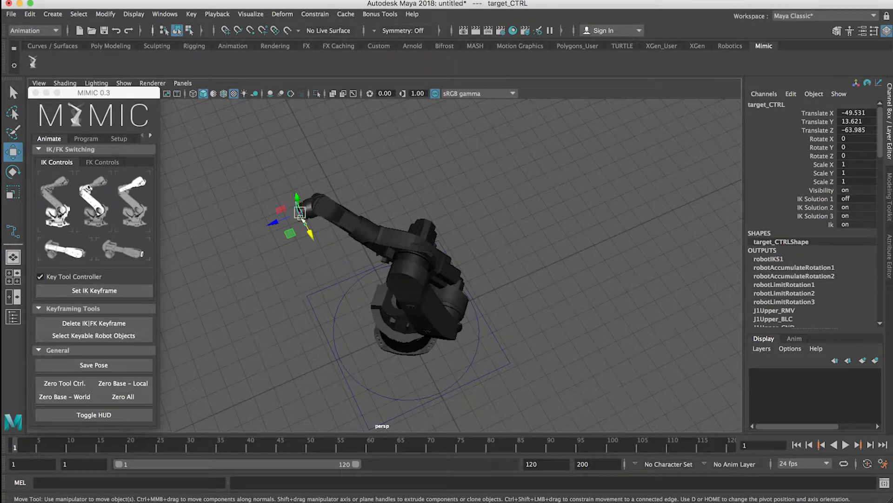
left_click(59, 215)
left_click(60, 215)
left_click(59, 215)
left_click_drag(307, 305, 338, 261, "alt")
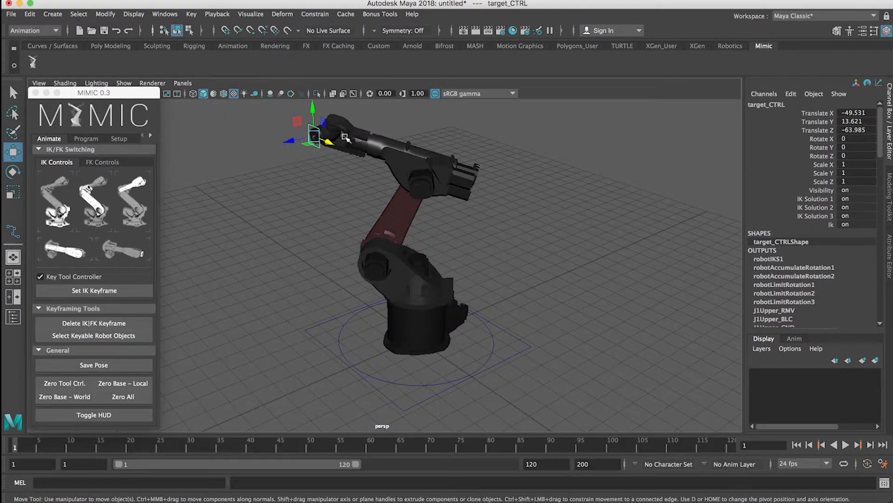
Flip the elbow and wrist IK solutions and return each one to its original configuration.
left_click(93, 205)
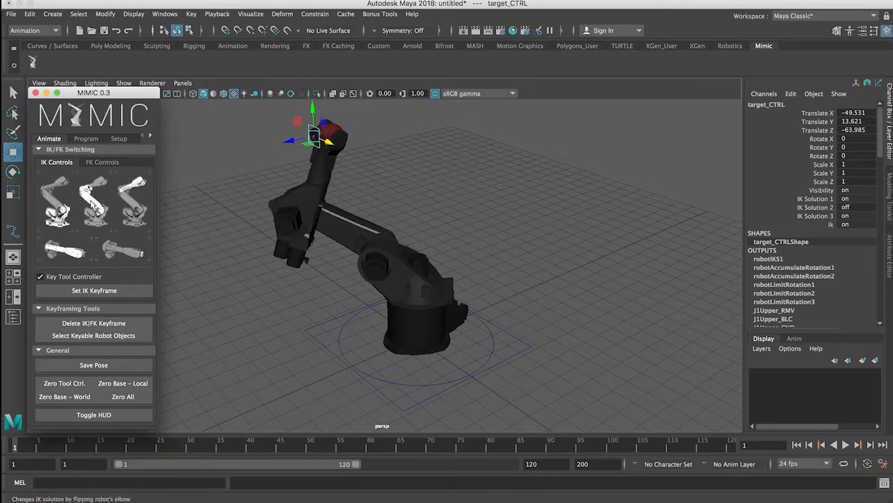
left_click(93, 205)
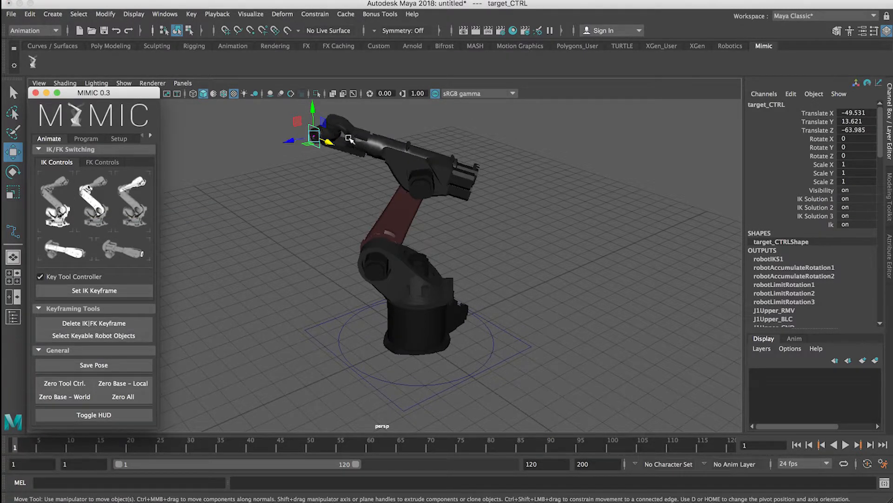
left_click(136, 196)
left_click(137, 198)
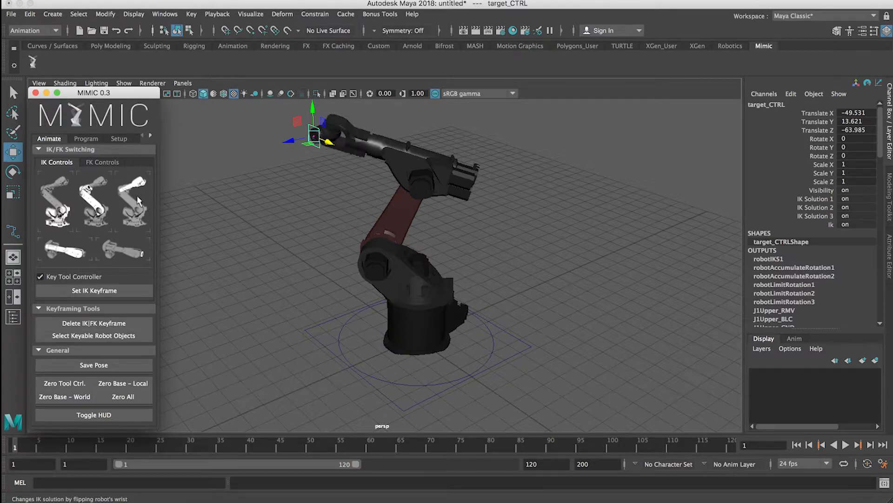
left_click(137, 197)
left_click(137, 200)
Flip the robot's elbow IK solution and rotate the tool control to about X -67.5, Y 5.6, Z -6.1 degrees.
left_click_drag(316, 284, 355, 291, "alt")
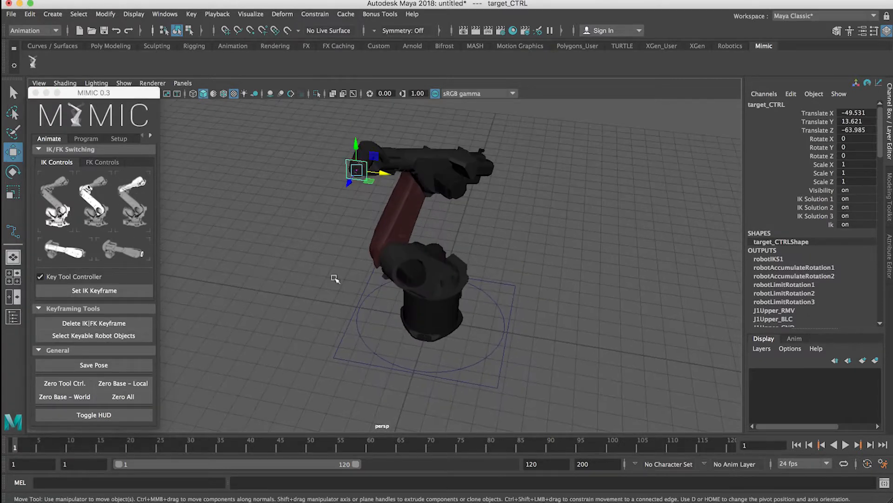
left_click(107, 215)
left_click_drag(423, 285, 345, 255, "alt")
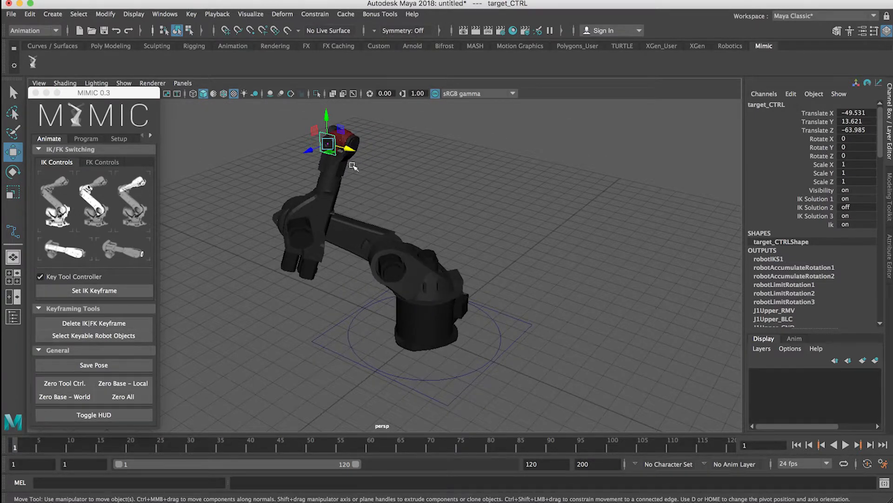
key("e")
mouse_move(322, 144)
left_mouse_down()
mouse_move(326, 126)
mouse_move(333, 153)
left_mouse_up()
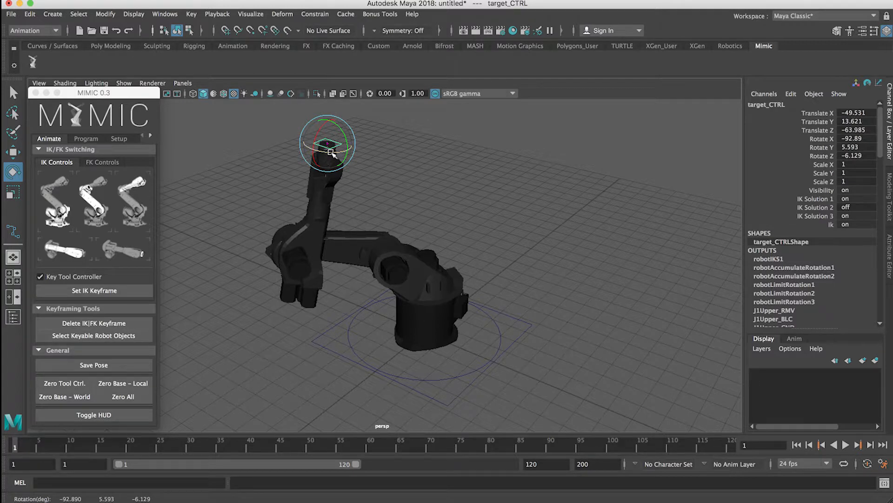
left_click_drag(329, 153, 312, 136)
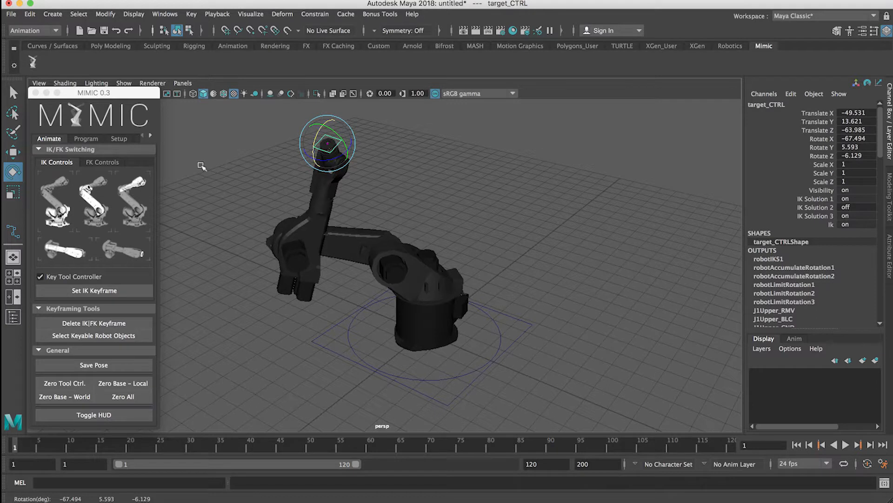
Flip the elbow IK solution back and set an IK keyframe at frame 1.
left_click(94, 210)
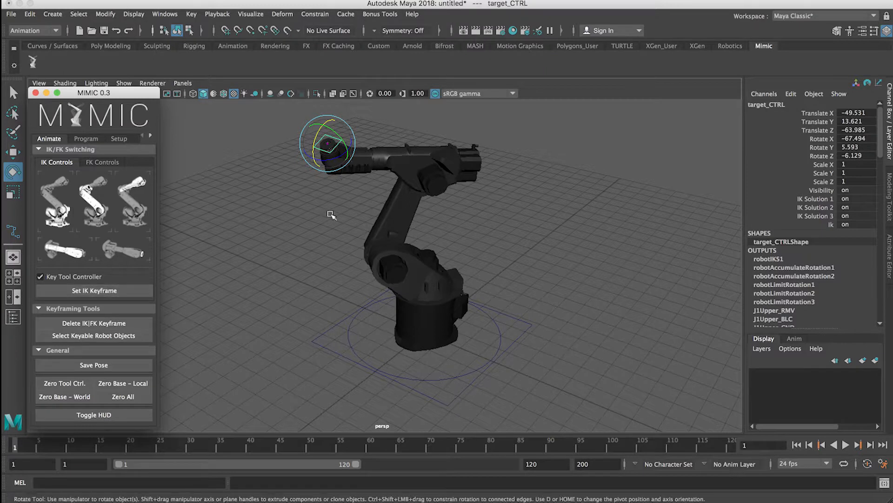
left_click(85, 294)
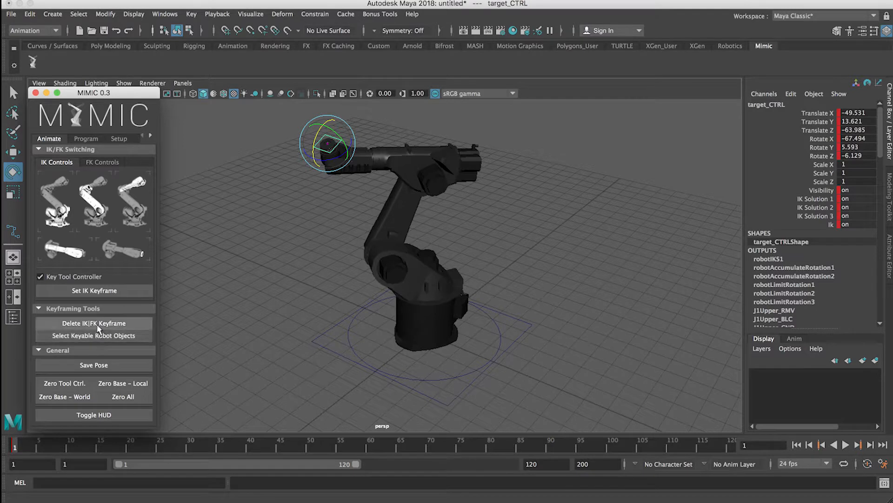
Switch the robot to FK control and select the axis 4, axis 1 and axis 2 controls on the model in turn, finally clearing the selection.
left_click(103, 163)
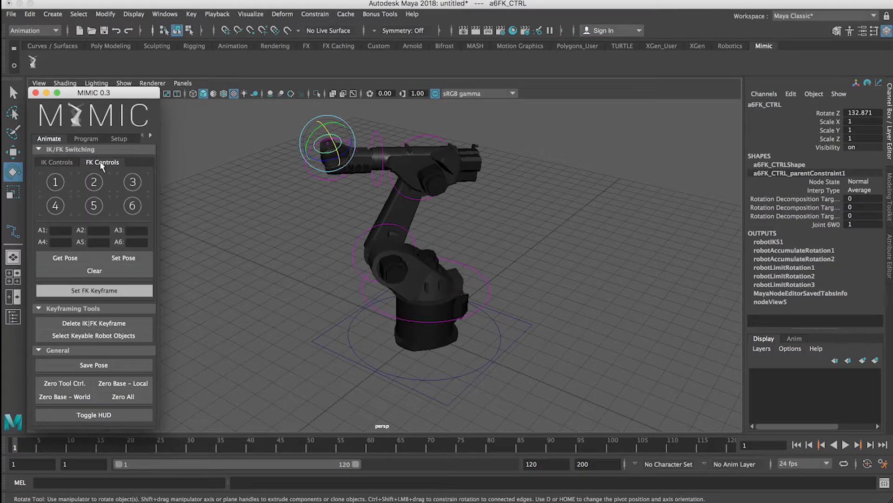
left_click(93, 291)
left_click(381, 144)
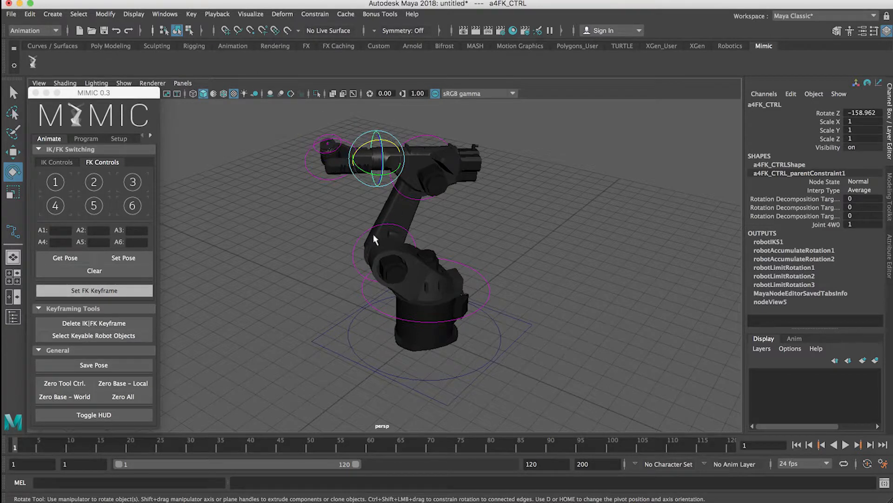
left_click(490, 301)
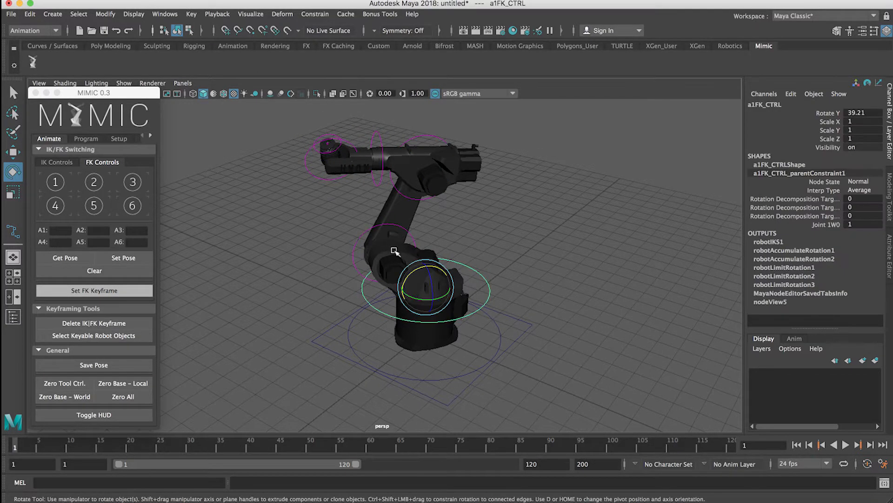
left_click(375, 228)
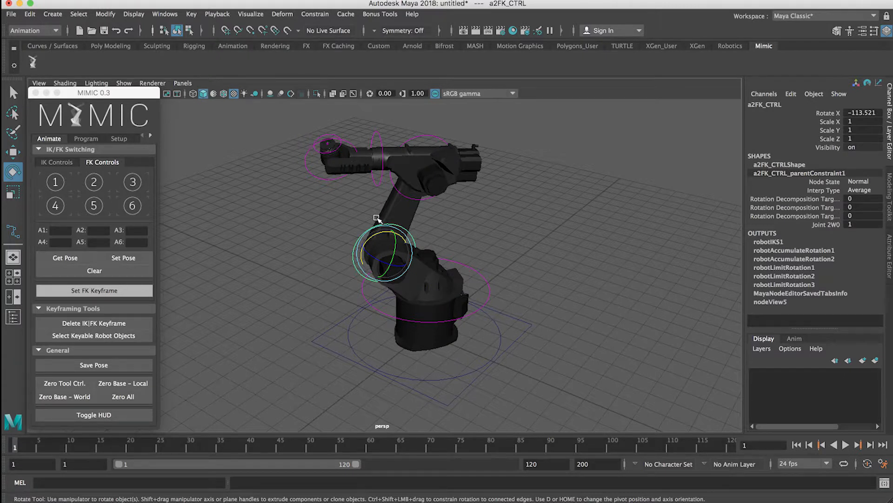
left_click(349, 216)
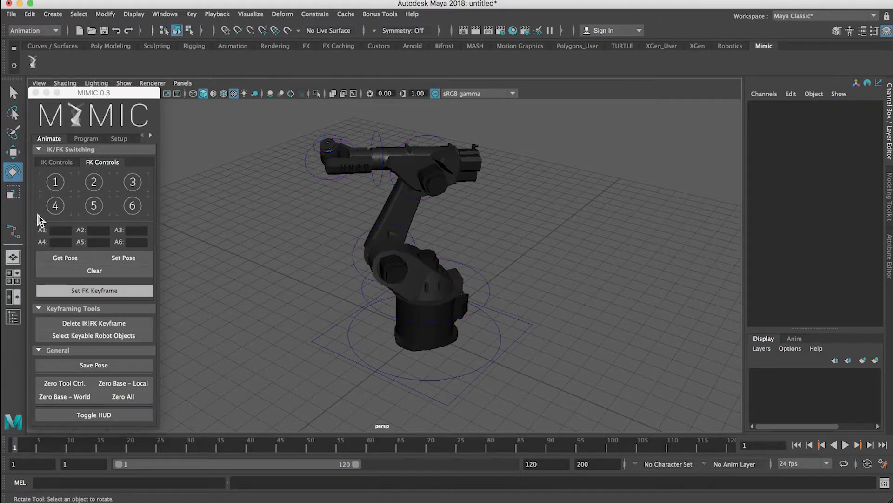
Select the FK controls of axes 1 through 4 one after another by their axis numbers.
left_click(63, 187)
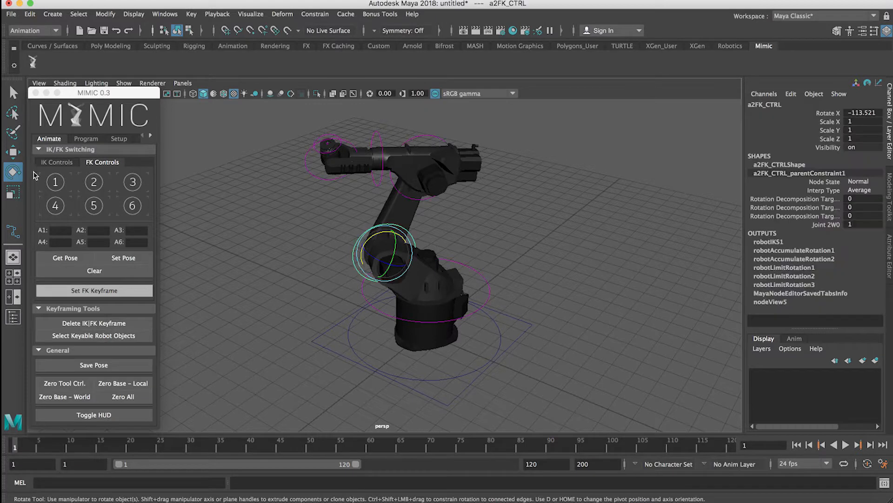
left_click(94, 185)
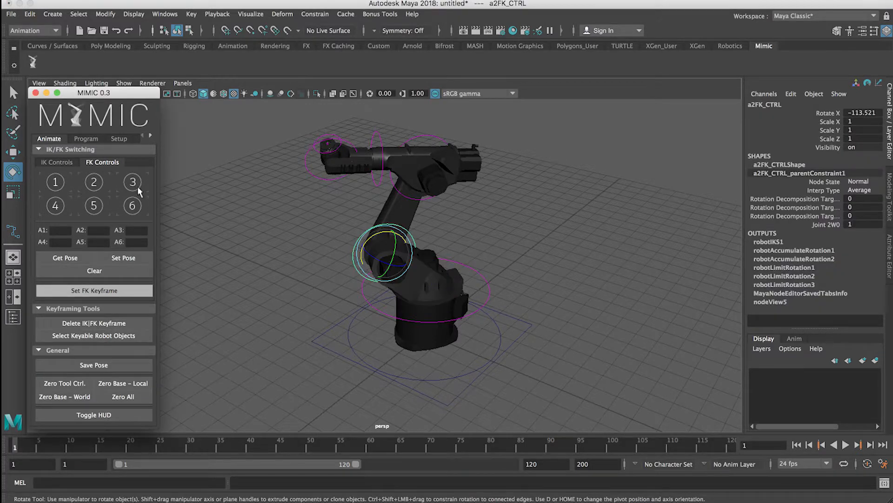
left_click(133, 183)
left_click(56, 205)
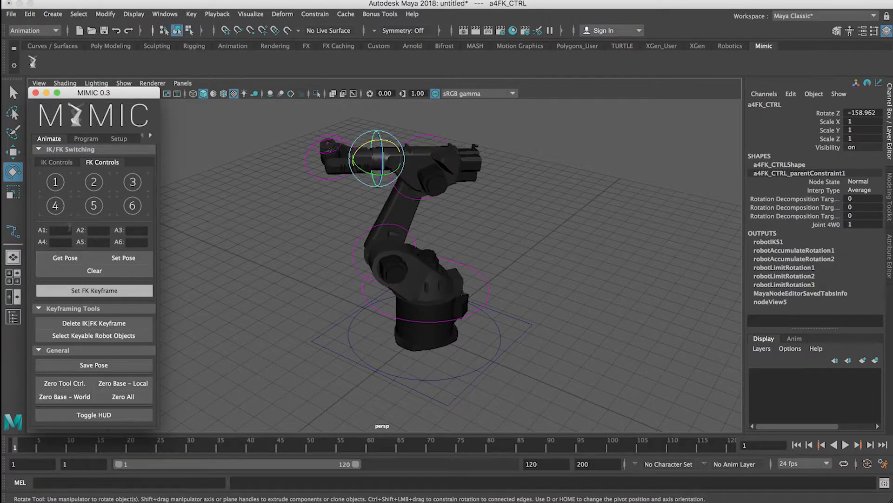
Enter the FK axis values 15 for A1, -85 for A2, 89 for A3 and 24 for A4.
left_click(60, 230)
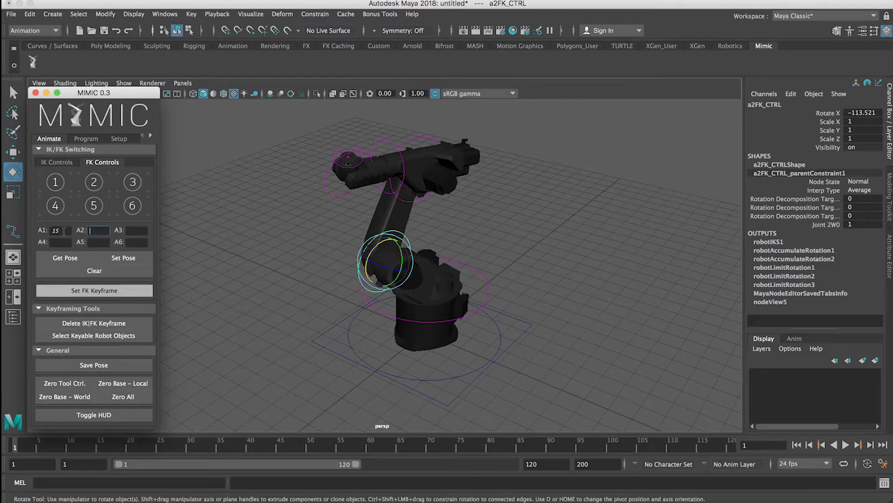
type("5")
key("Tab")
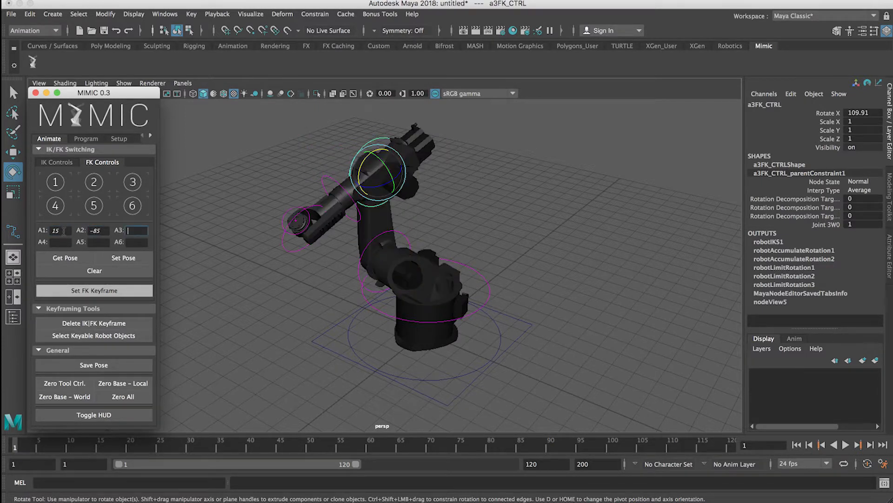
key("Tab")
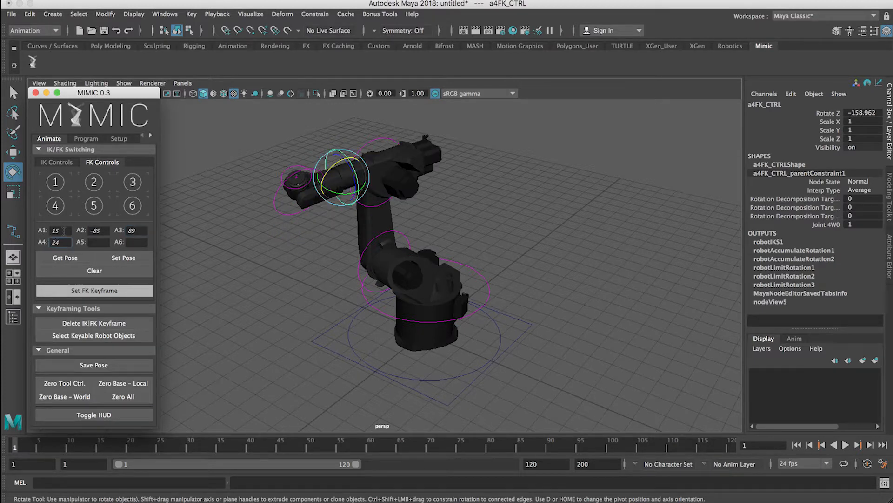
key("Tab")
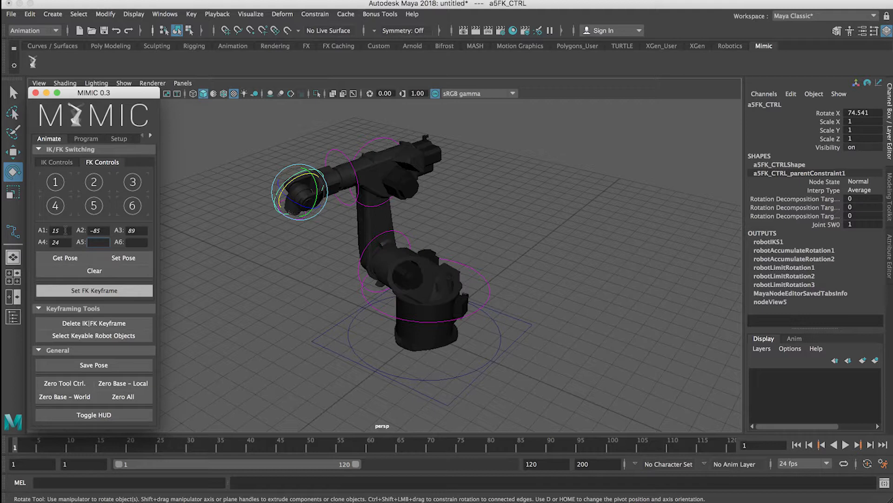
Set axis A5 to -117, correct it to -54, and set axis A6 to 32.
type("-117")
key("Tab")
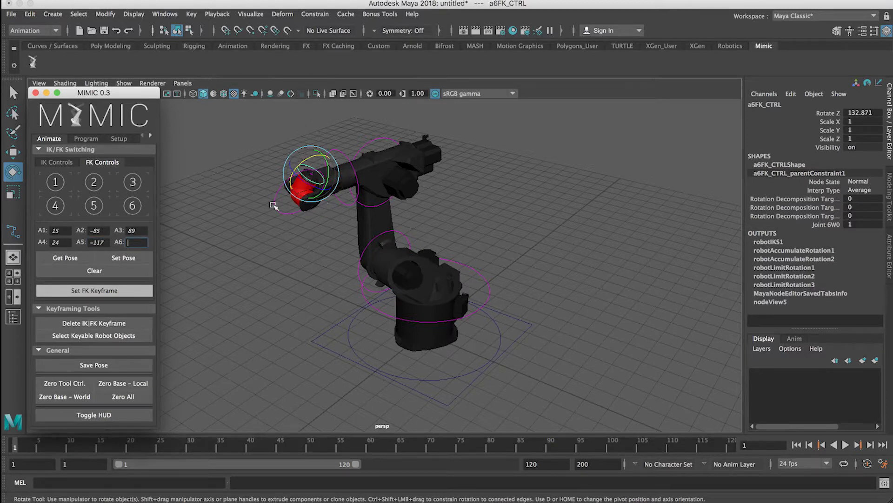
left_click(101, 243)
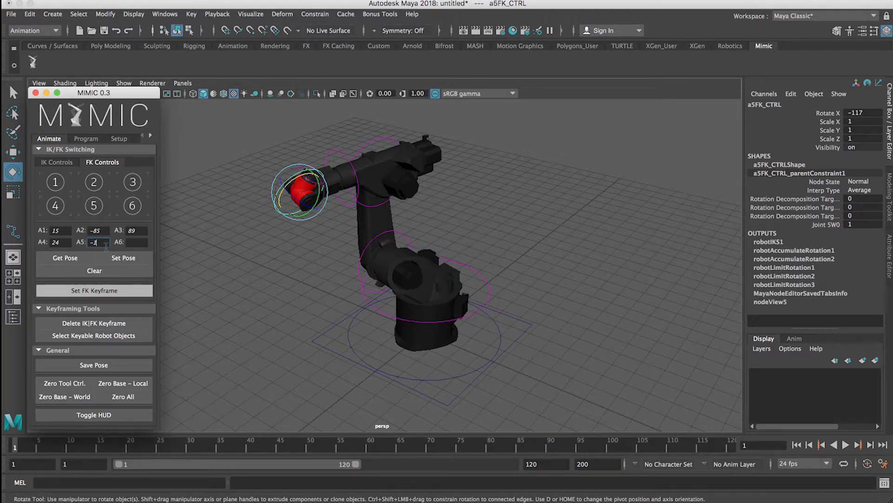
key("Tab")
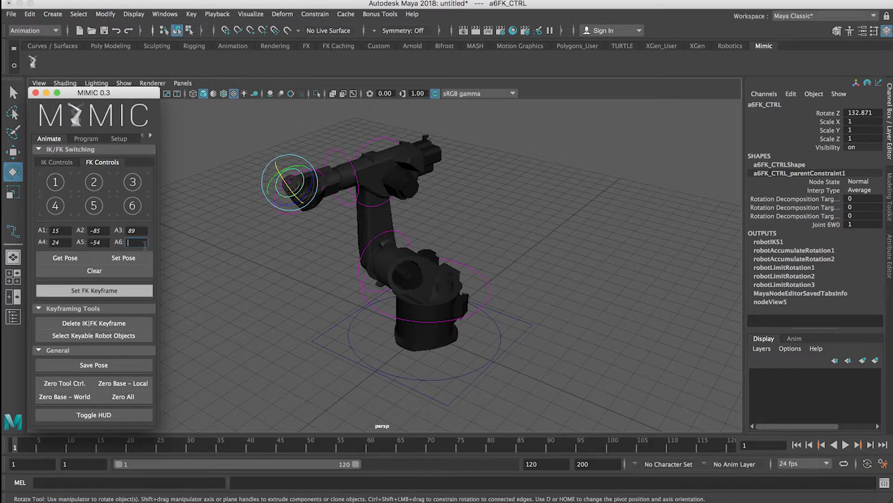
key("Tab")
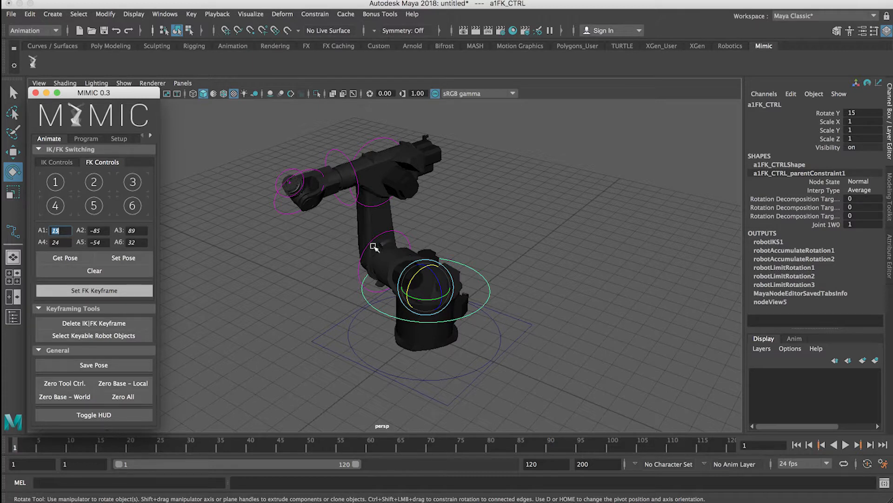
Switch the robot to IK control, back to FK, and again to IK control.
left_click(56, 161)
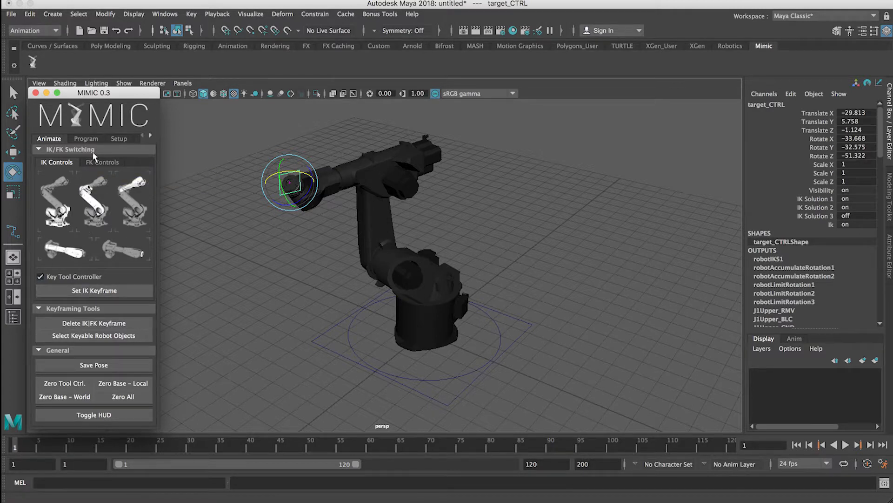
left_click(102, 163)
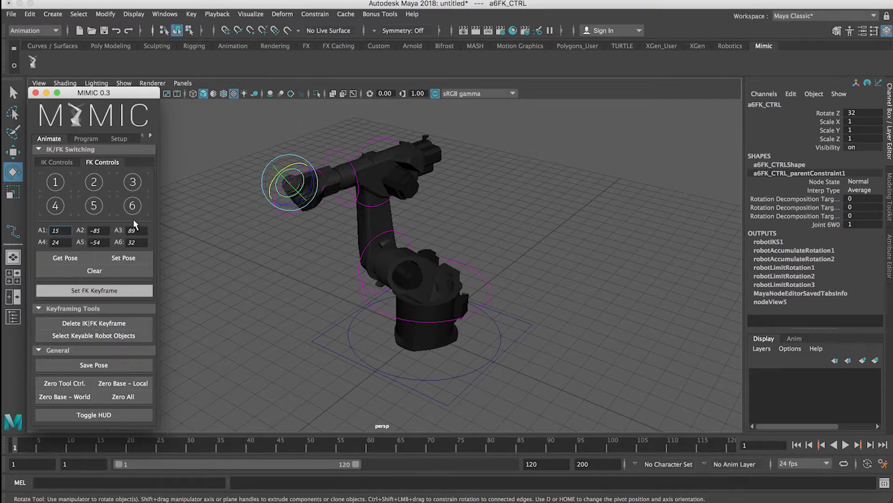
left_click(57, 162)
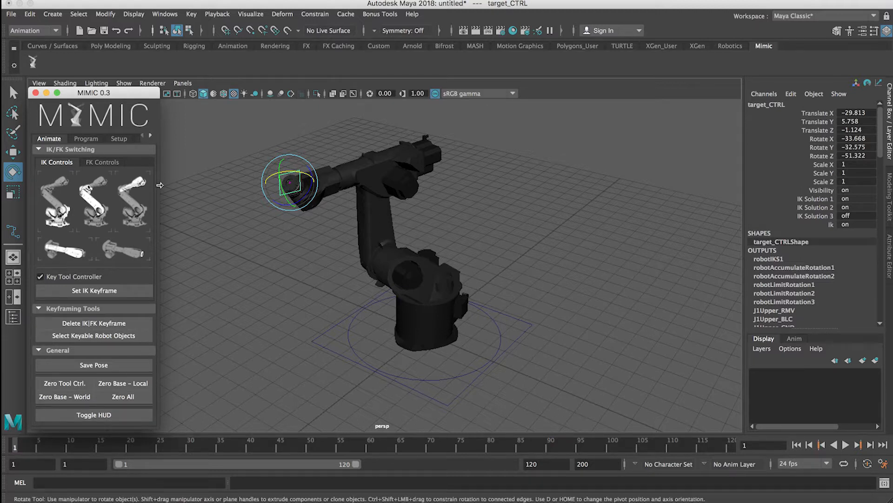
Flip the robot's elbow IK solution and back, and set an IK keyframe at frame 1.
left_click(94, 209)
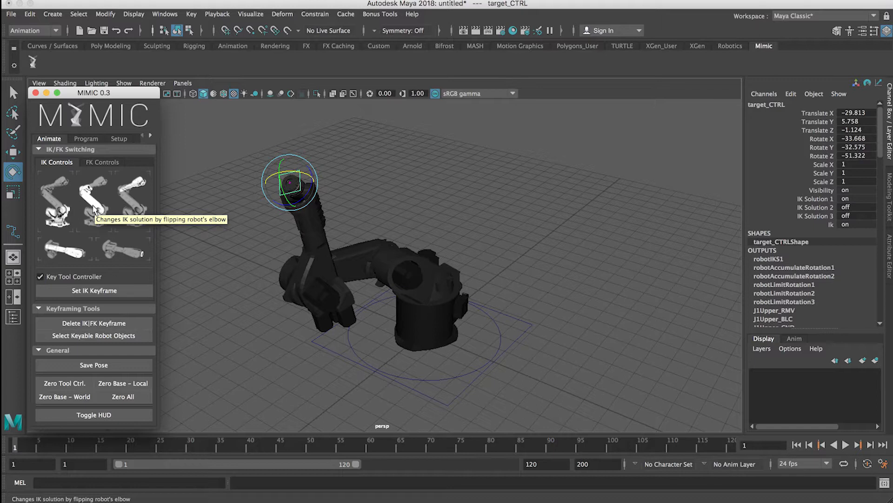
left_click(94, 209)
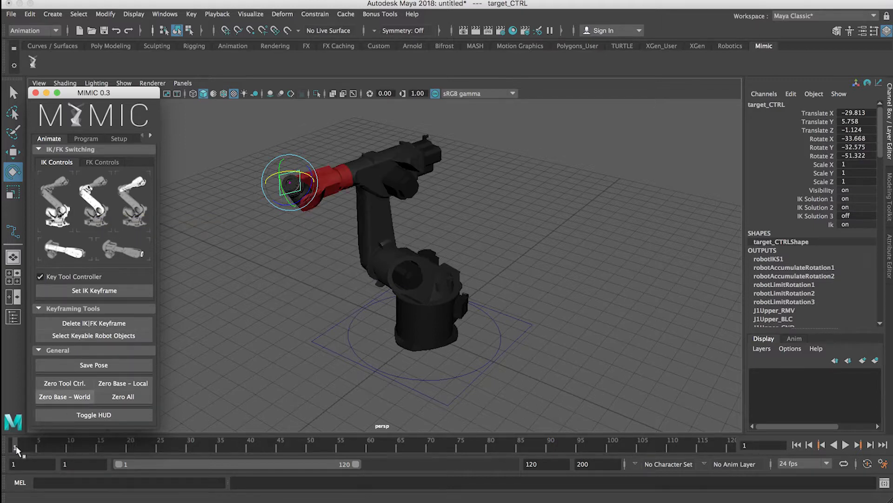
left_click(95, 292)
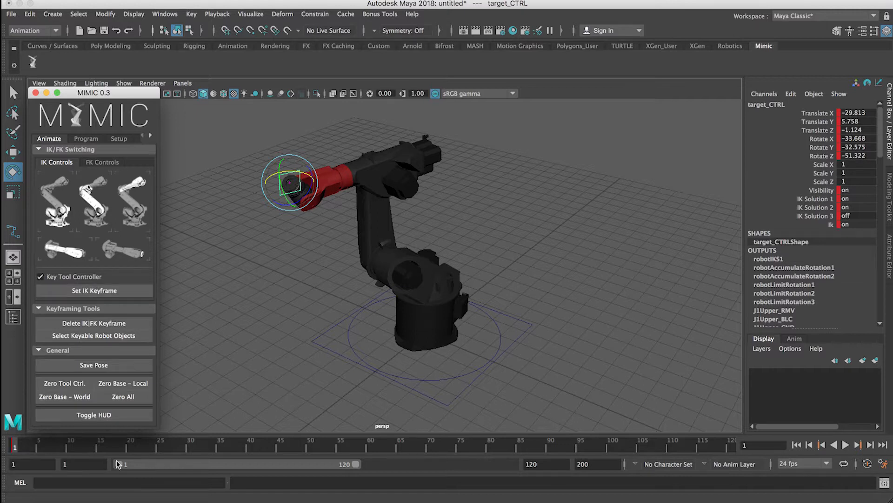
At frame 45, move the tool control to about X -63.2, Y 19.1, Z -7.1 and set an IK keyframe.
left_click(279, 445)
key("w")
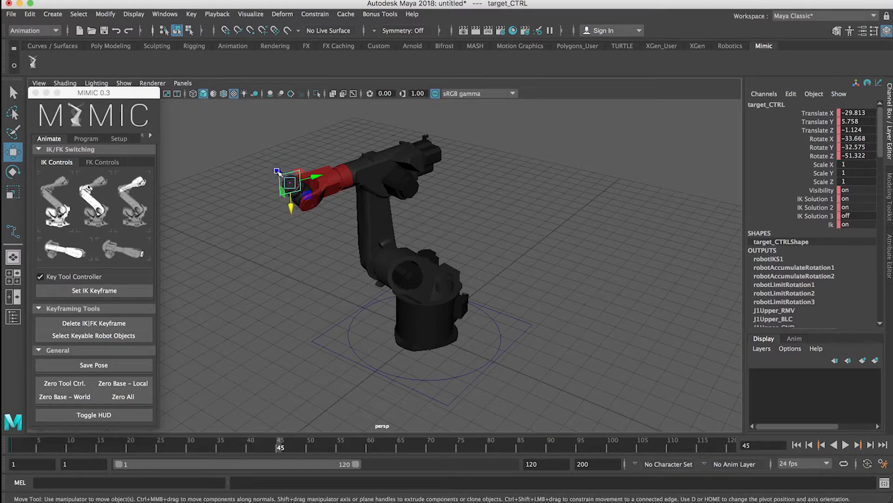
left_click_drag(300, 193, 262, 155)
left_click(106, 292)
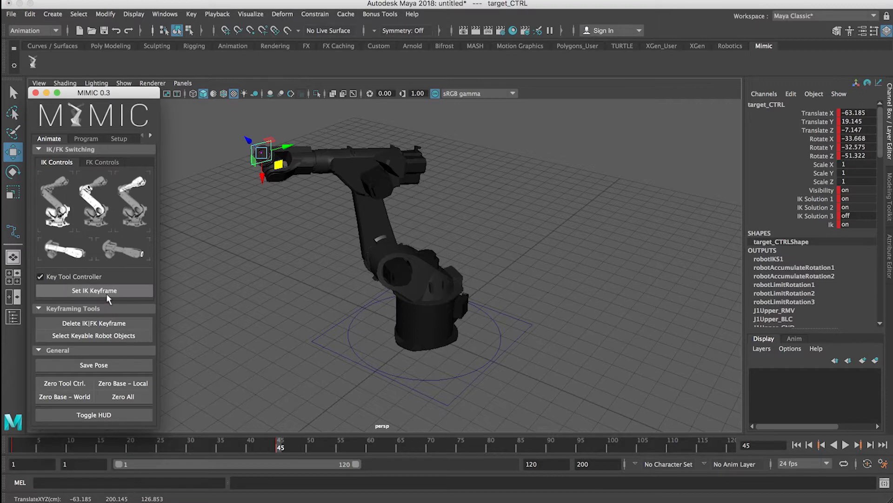
At frame 46, switch the robot to FK control and set an FK keyframe.
left_click(287, 446)
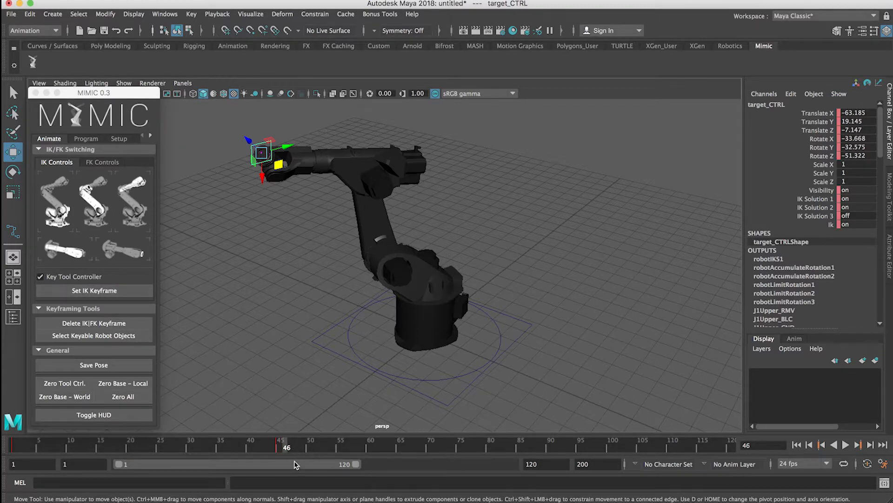
left_click(98, 163)
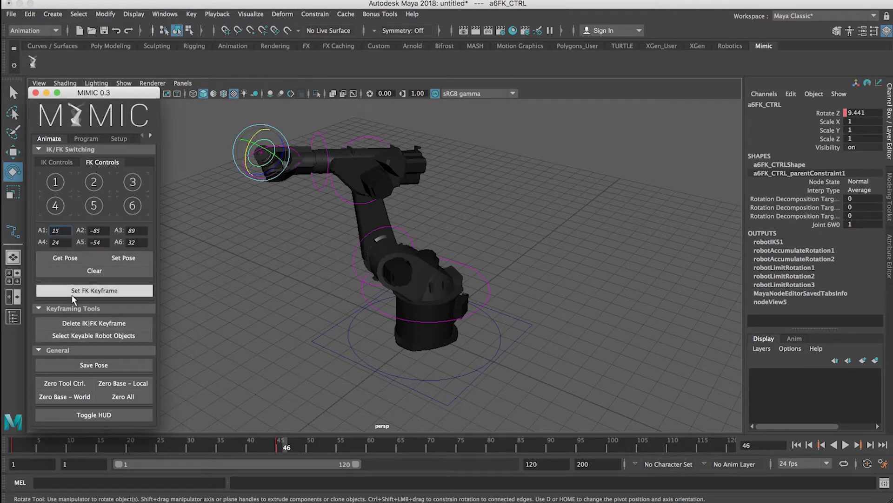
left_click(76, 294)
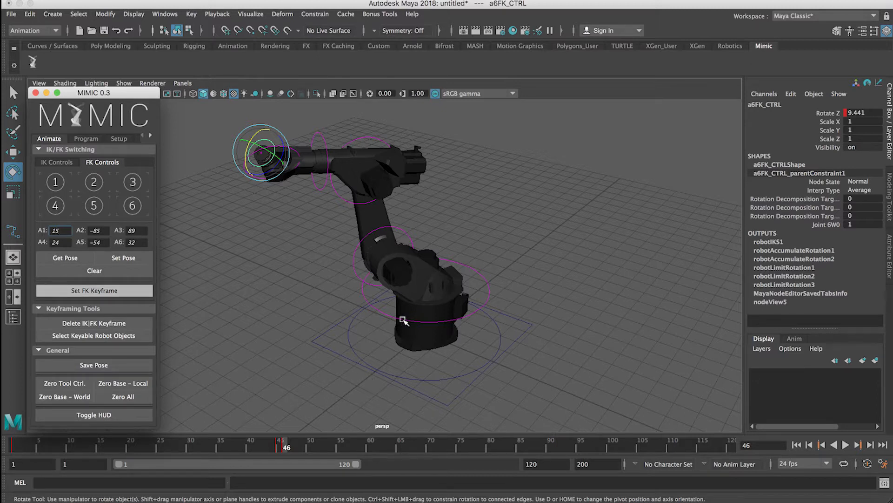
At frame 80, rotate the FK axis controls so the arm reaches low with the forearm raised, axis 1 at about 29.8 degrees, and set an FK keyframe.
left_click(356, 203)
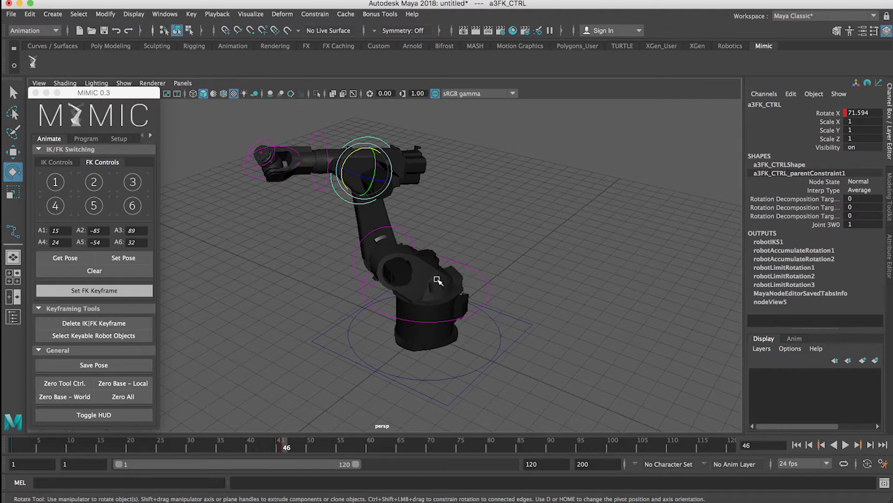
left_click(488, 442)
left_click_drag(356, 158, 343, 264)
left_click(370, 225)
left_click(97, 290)
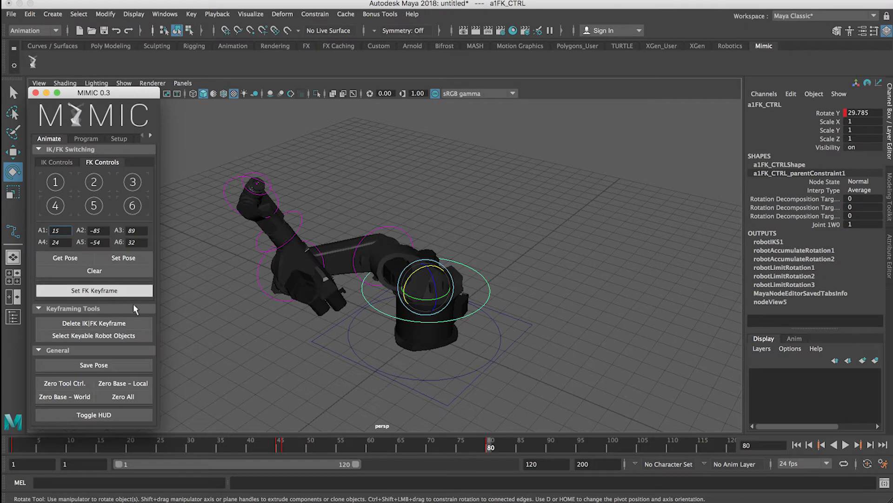
At frame 81, switch the robot to IK control and set an IK keyframe.
left_click(496, 445)
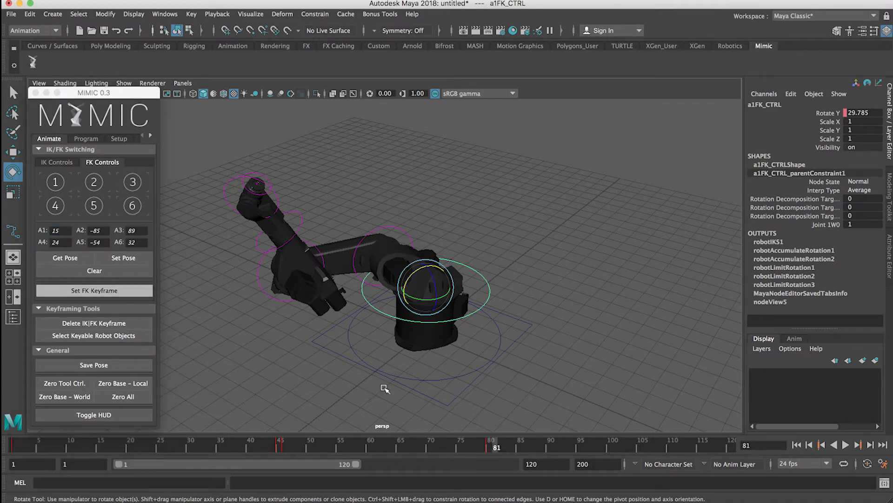
left_click(65, 162)
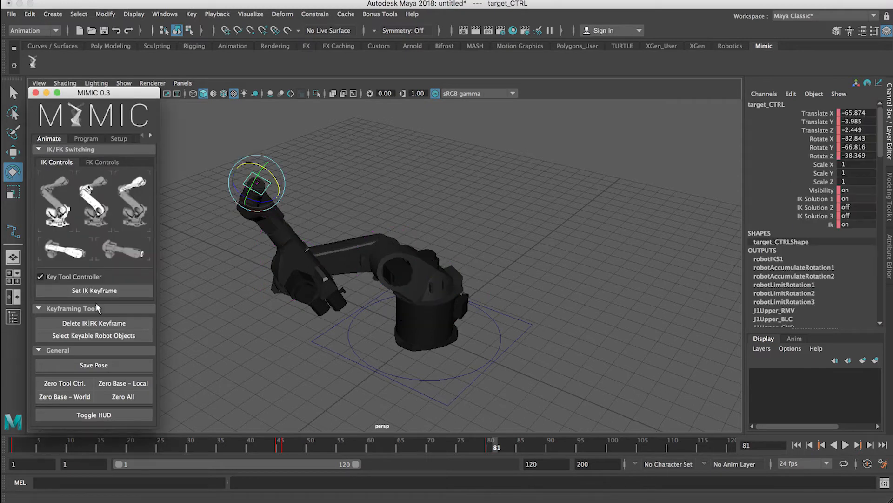
left_click(86, 290)
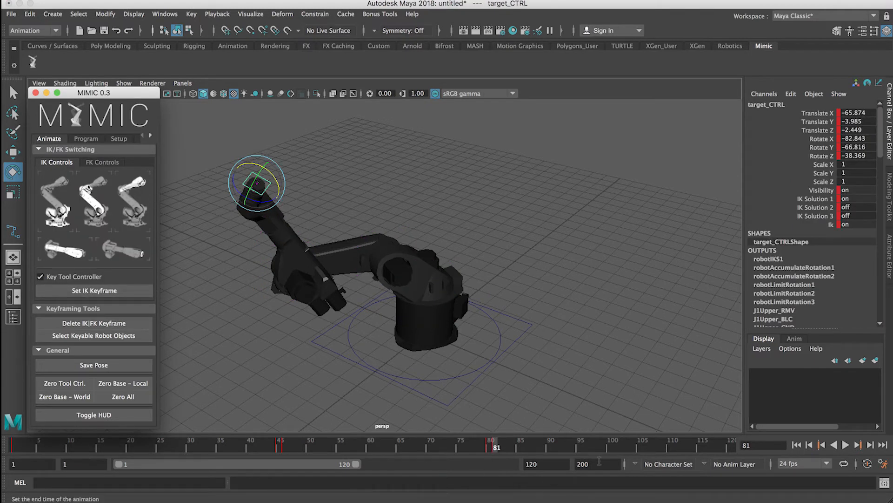
At frame 120, move the tool control to about X -67.1, Y -19.9, Z -14.4 and set an IK keyframe.
left_click(729, 449)
key("w")
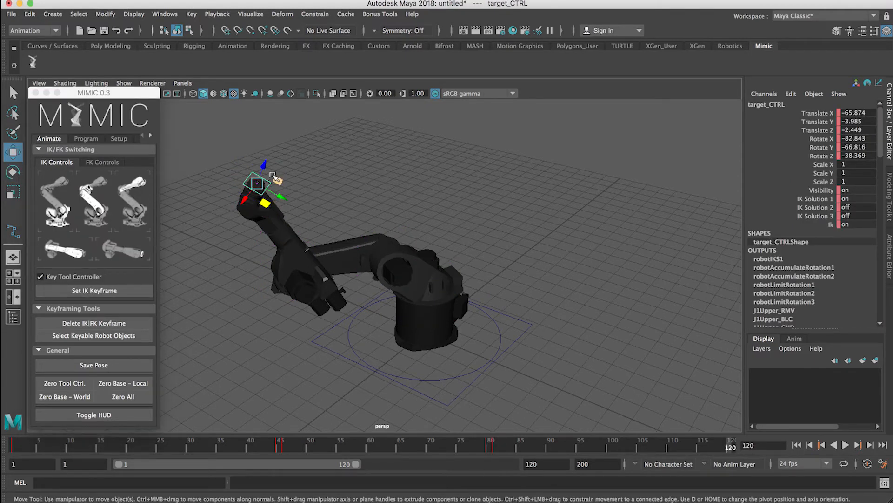
left_click_drag(257, 161, 275, 141)
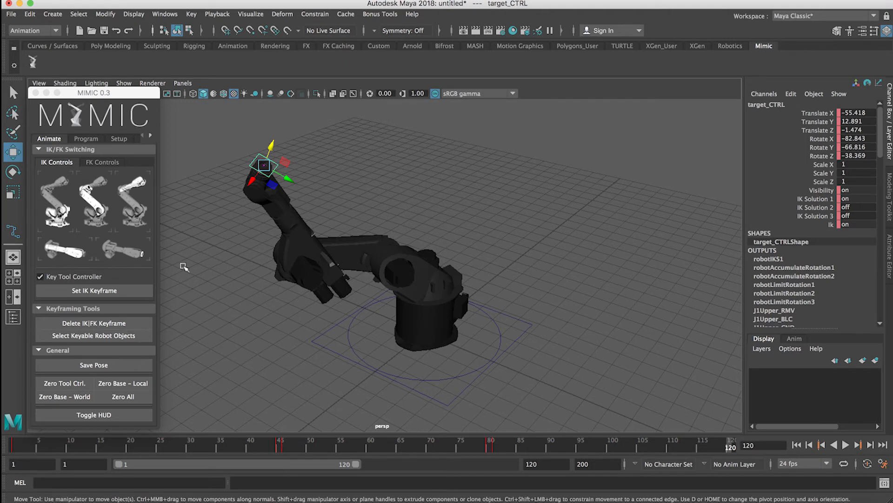
left_click_drag(271, 148, 278, 220)
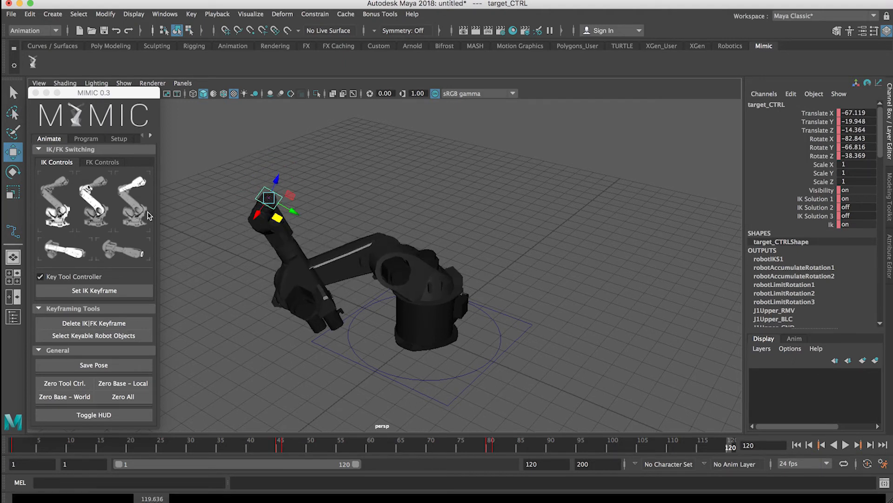
left_click(97, 293)
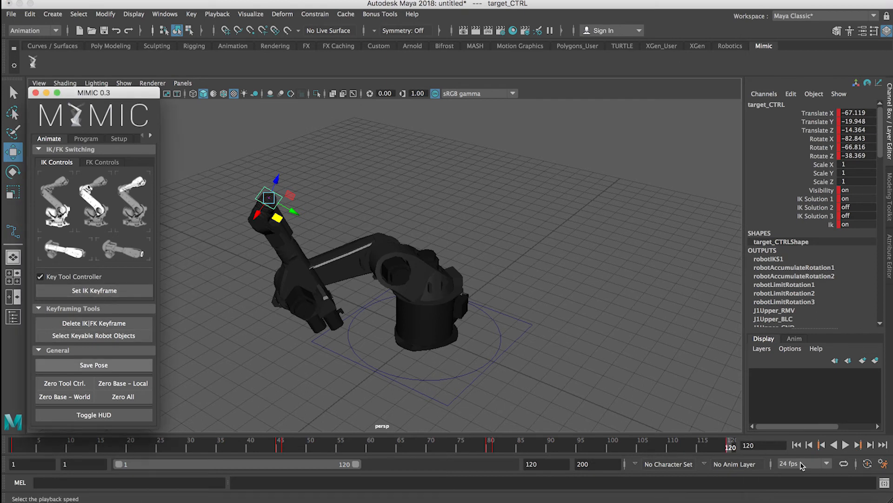
Play the robot animation forward from frame 1 to review the IK and FK transitions.
left_click(797, 444)
left_click(846, 445)
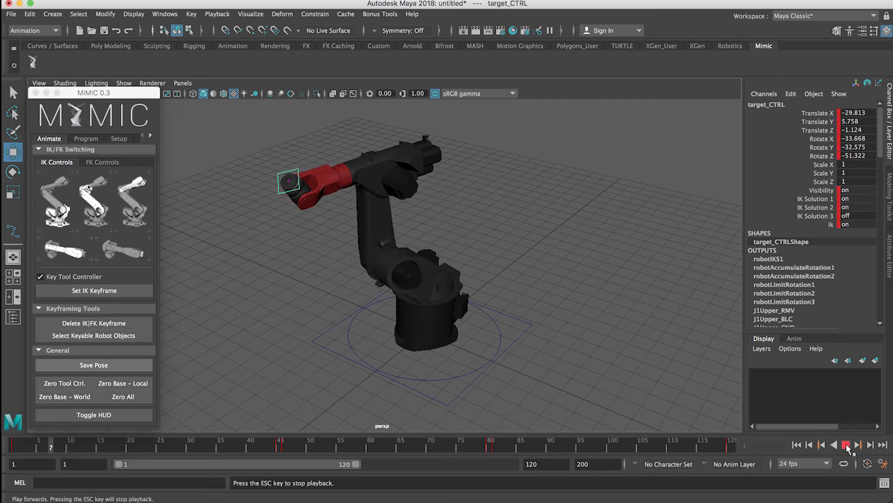